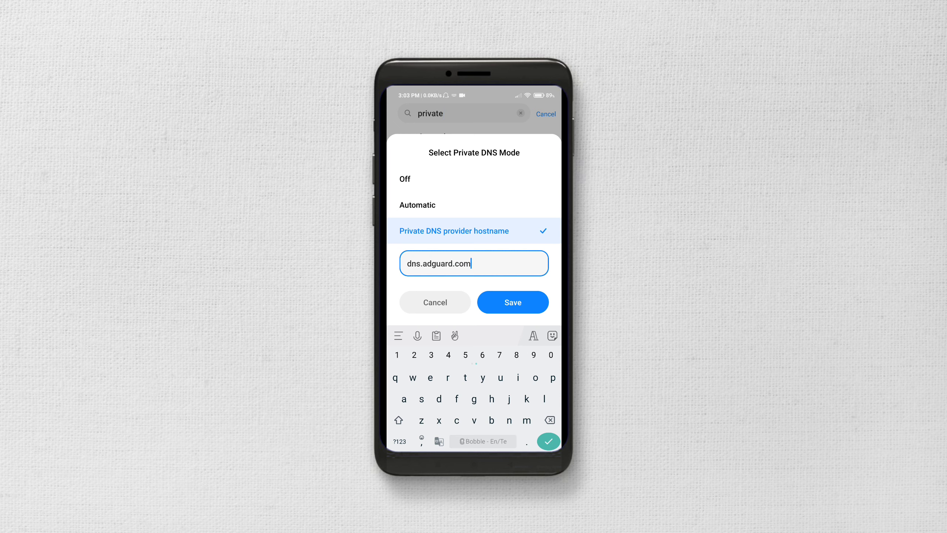
Step: Save dns.adguard.com as the Private DNS provider hostname
left_click(513, 303)
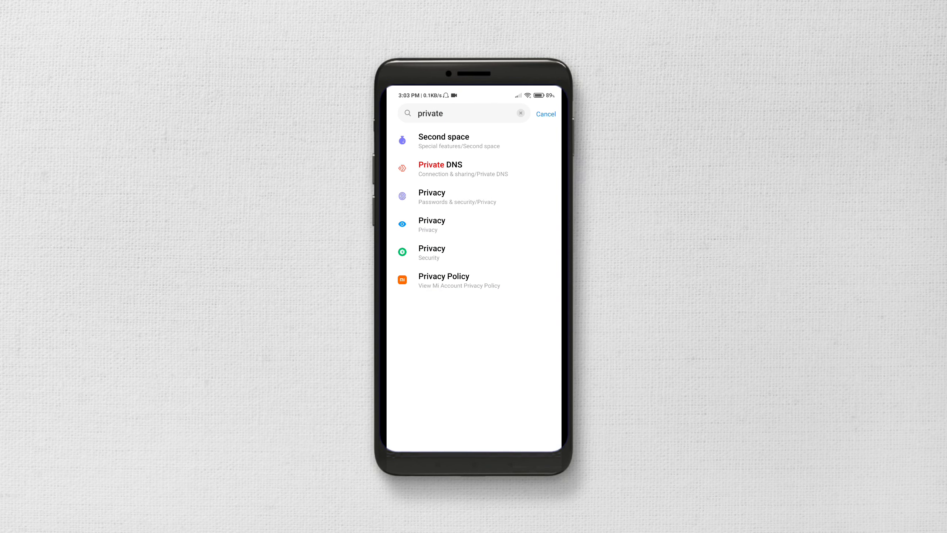